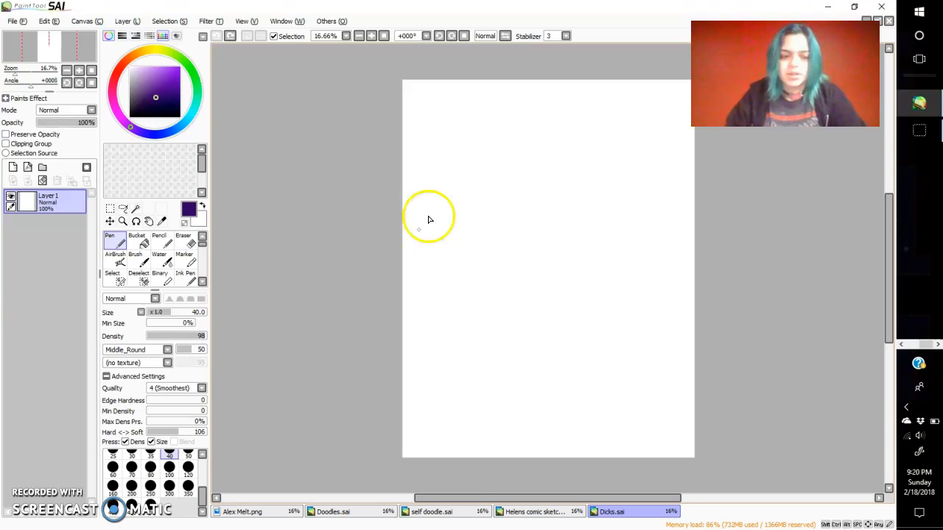
- Scribble several loose freehand test lines across the blank canvas with the dark purple Pen
mouse_move(482, 140)
left_mouse_down()
mouse_move(459, 219)
mouse_move(540, 255)
left_mouse_up()
mouse_move(538, 152)
left_mouse_down()
mouse_move(557, 164)
mouse_move(566, 197)
mouse_move(567, 278)
mouse_move(566, 260)
mouse_move(611, 256)
left_mouse_up()
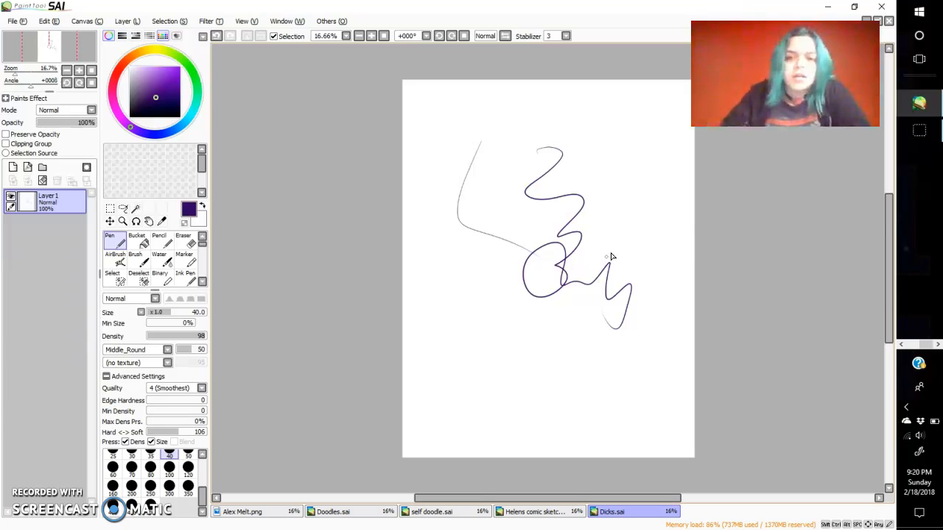
left_click(628, 167)
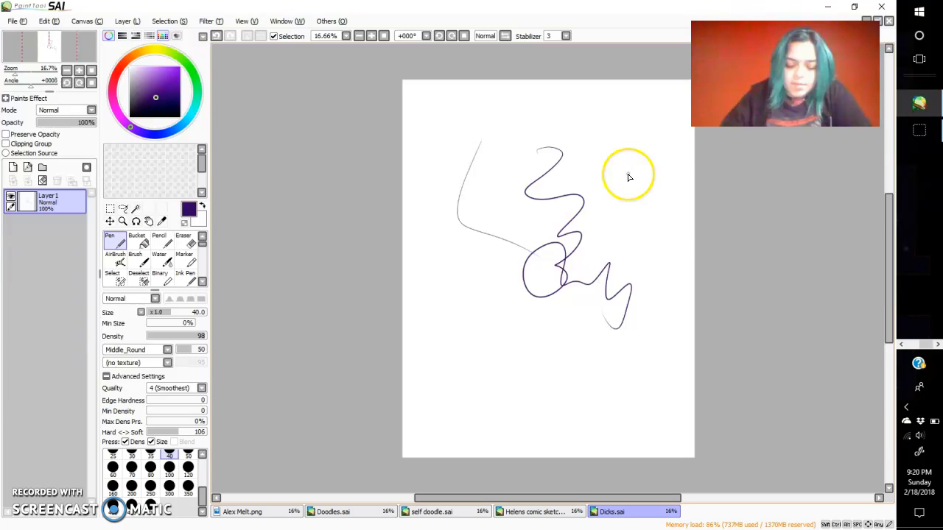
mouse_move(590, 114)
left_mouse_down()
mouse_move(627, 177)
mouse_move(635, 228)
mouse_move(618, 318)
mouse_move(543, 379)
mouse_move(459, 311)
mouse_move(498, 402)
mouse_move(451, 255)
mouse_move(436, 156)
mouse_move(493, 214)
mouse_move(505, 301)
mouse_move(558, 326)
mouse_move(494, 156)
mouse_move(530, 116)
mouse_move(567, 109)
mouse_move(661, 154)
mouse_move(648, 219)
mouse_move(661, 273)
mouse_move(648, 299)
mouse_move(655, 324)
mouse_move(637, 340)
mouse_move(606, 337)
mouse_move(595, 311)
left_mouse_up()
- Undo all the test pen strokes on the canvas
left_click(216, 37)
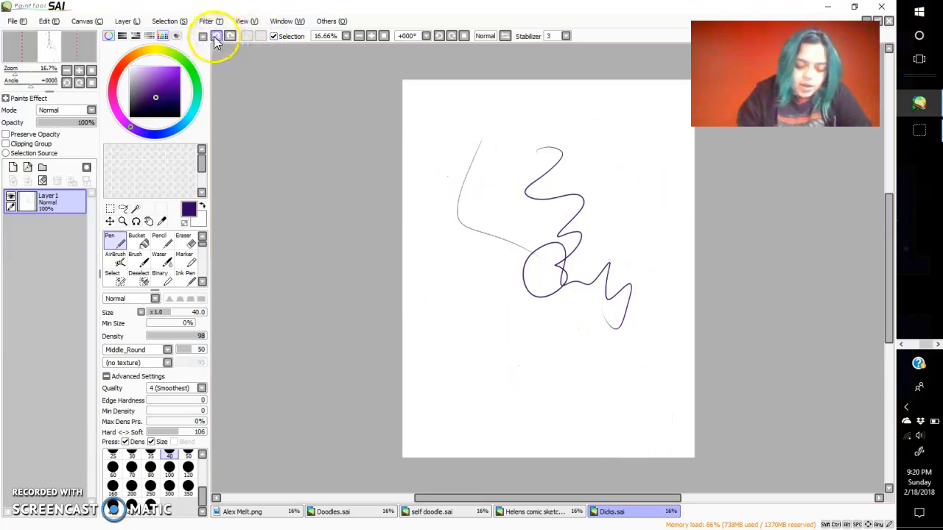
left_click(216, 37)
left_click(217, 36)
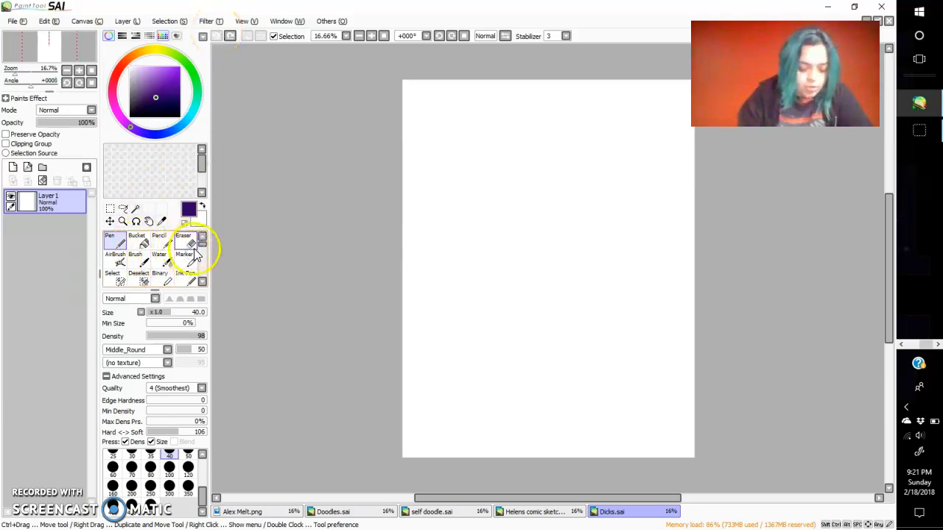
- Choose the Water 9 brush and set its size to 100
scroll(200, 255, "down", 4)
scroll(192, 258, "up", 5)
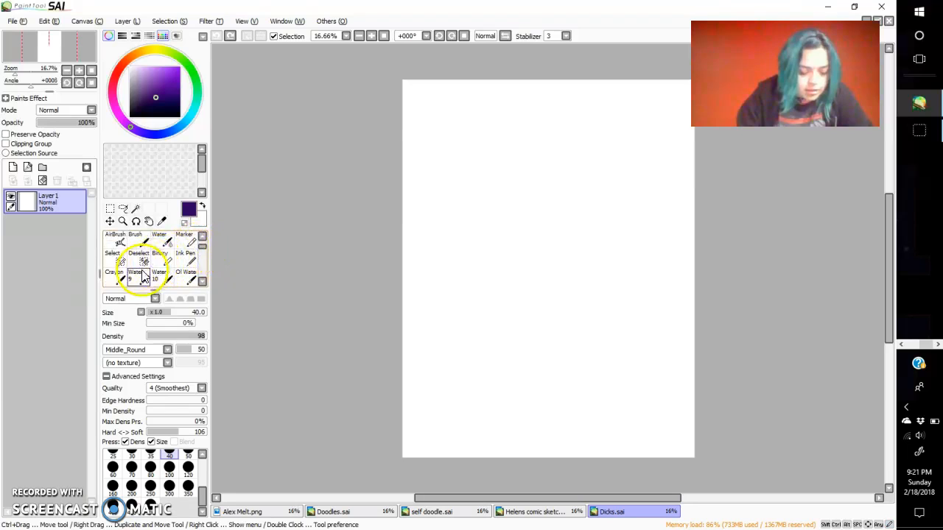
left_click(135, 276)
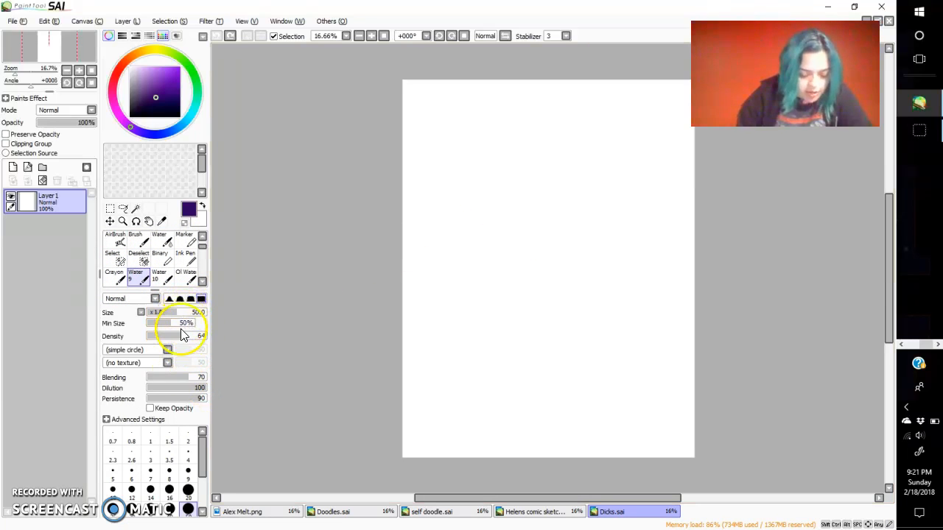
scroll(201, 481, "down", 3)
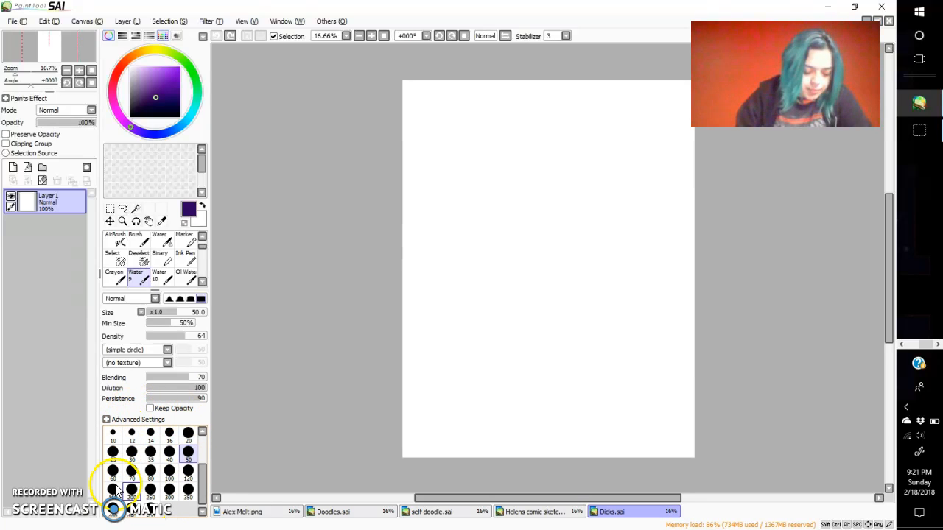
scroll(206, 492, "down", 1)
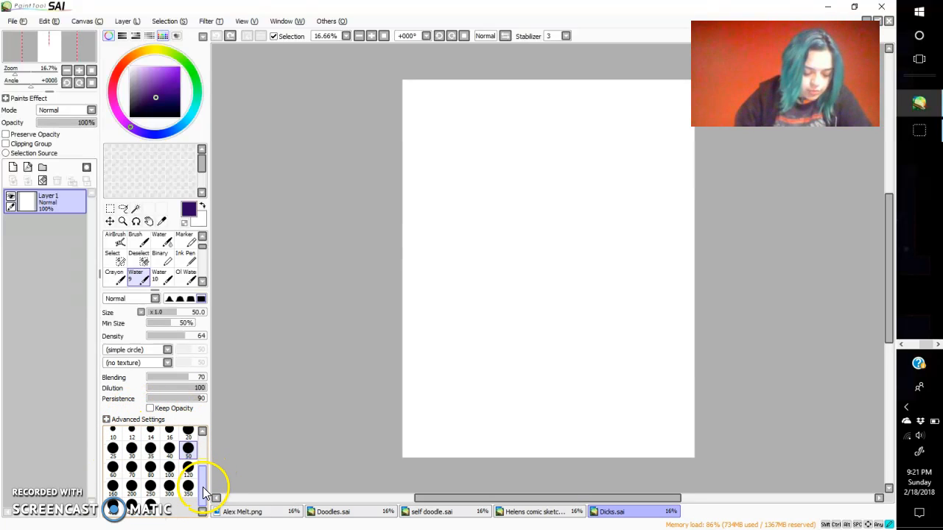
left_click(169, 467)
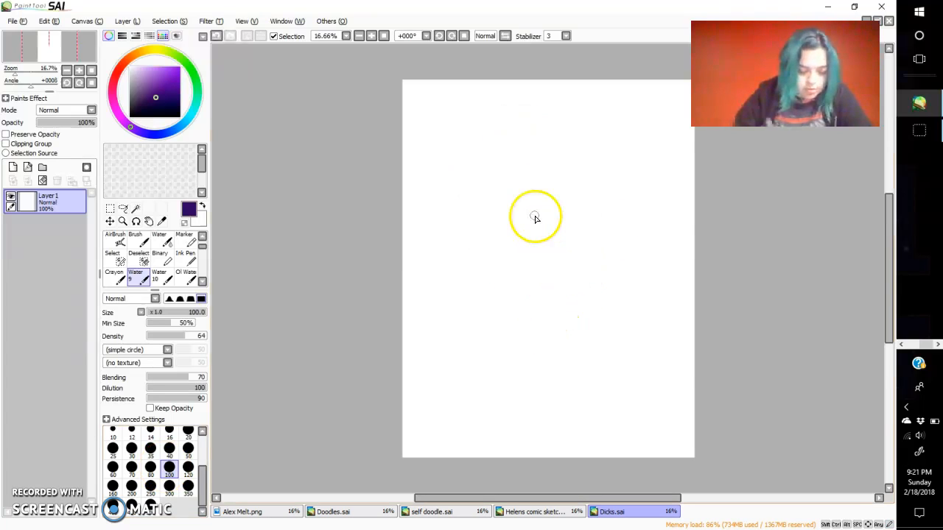
- Choose a brighter purple and scribble overlapping loops across the whole canvas with the Water brush
left_click(164, 74)
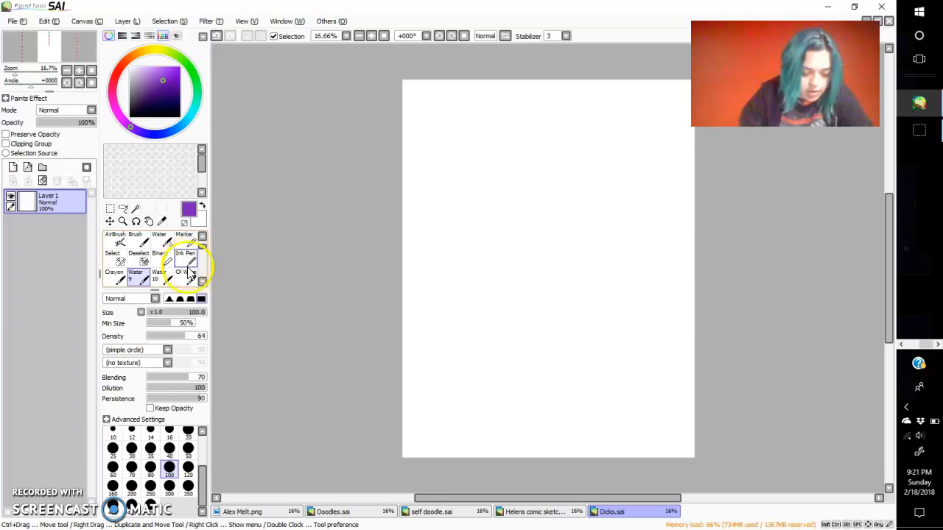
left_click(164, 244)
mouse_move(429, 165)
left_mouse_down()
mouse_move(535, 187)
mouse_move(486, 194)
mouse_move(499, 351)
mouse_move(577, 118)
mouse_move(531, 227)
mouse_move(619, 319)
mouse_move(583, 226)
mouse_move(627, 252)
mouse_move(520, 391)
mouse_move(456, 401)
mouse_move(421, 263)
mouse_move(470, 118)
mouse_move(463, 327)
mouse_move(521, 320)
mouse_move(535, 122)
mouse_move(524, 174)
mouse_move(642, 179)
mouse_move(675, 203)
left_mouse_up()
mouse_move(669, 255)
left_mouse_down()
mouse_move(645, 447)
mouse_move(539, 422)
mouse_move(463, 423)
mouse_move(405, 362)
mouse_move(465, 322)
mouse_move(440, 311)
mouse_move(458, 266)
mouse_move(458, 229)
left_mouse_up()
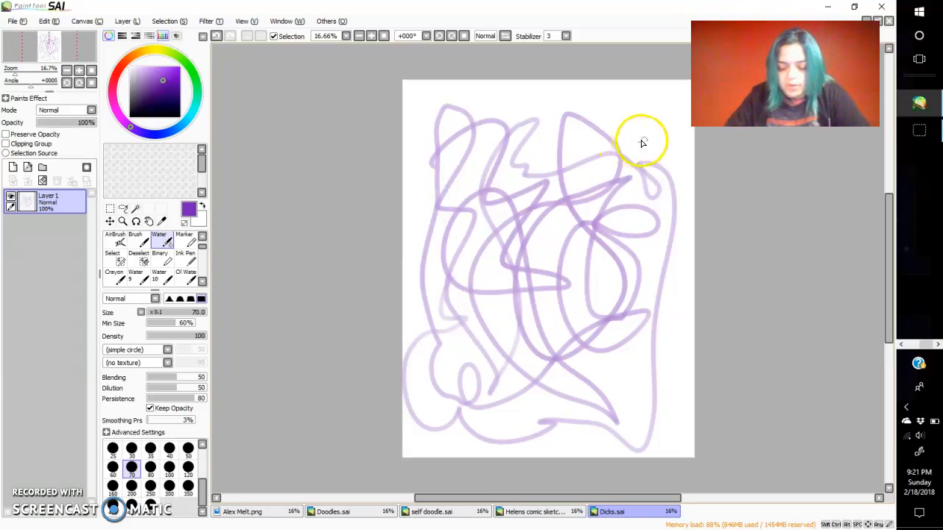
- Switch to the textured Pencil brush with the Fine_Flat shape and undo the watercolor scribbles
scroll(203, 258, "down", 3)
scroll(184, 254, "down", 1)
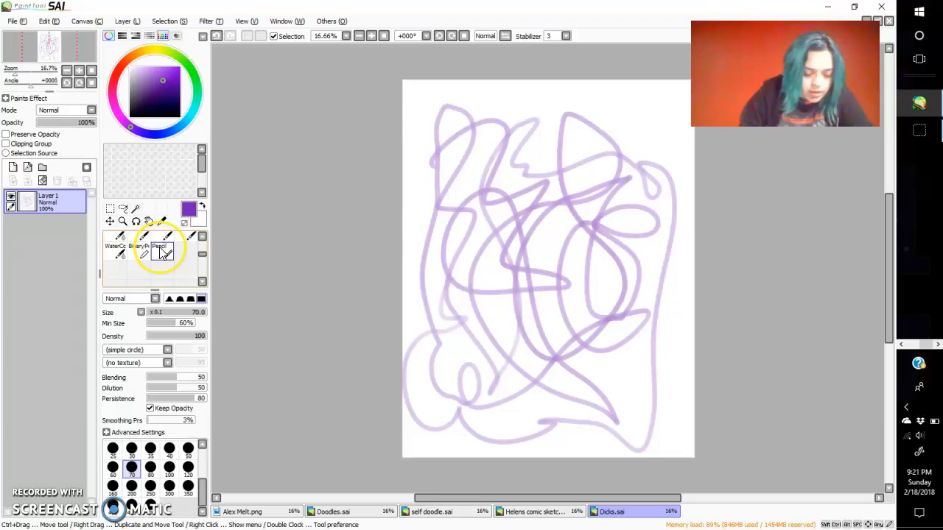
left_click(163, 253)
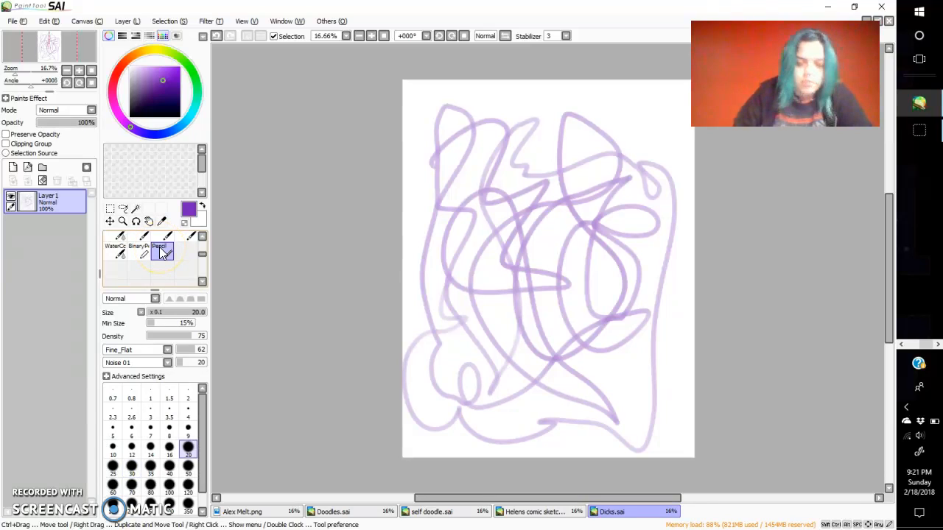
left_click(214, 38)
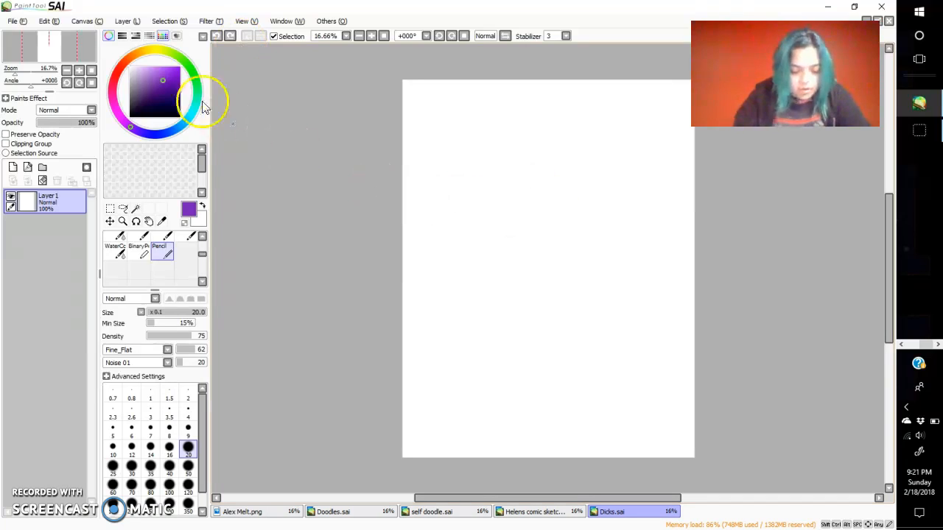
- Sketch a smiling round head with two ears using a dark purple Pencil at size 100
left_click_drag(165, 77, 171, 97)
left_click(172, 491)
mouse_move(581, 201)
left_mouse_down()
mouse_move(538, 146)
mouse_move(497, 175)
mouse_move(499, 219)
mouse_move(490, 193)
mouse_move(556, 160)
mouse_move(519, 177)
mouse_move(556, 181)
mouse_move(547, 213)
mouse_move(573, 197)
left_mouse_up()
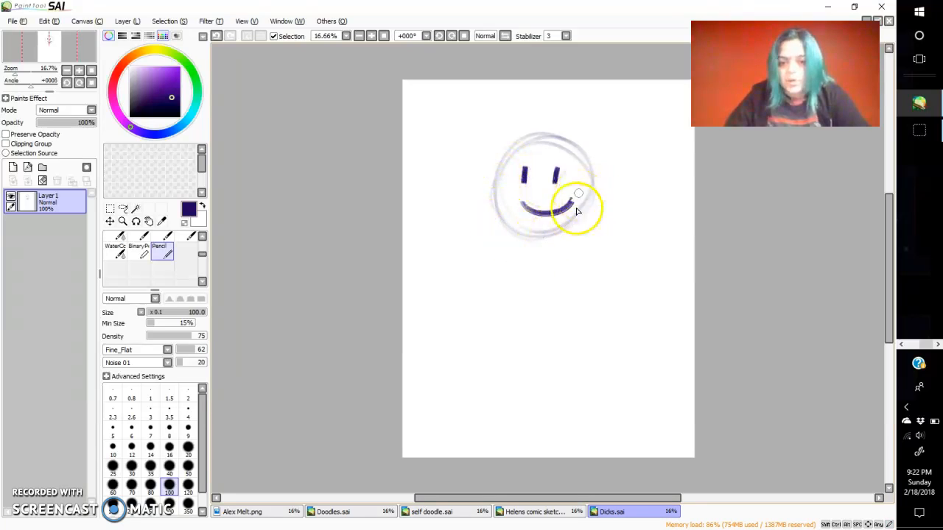
mouse_move(566, 152)
left_mouse_down()
mouse_move(509, 160)
mouse_move(493, 195)
mouse_move(498, 178)
mouse_move(501, 203)
mouse_move(485, 179)
mouse_move(507, 206)
left_mouse_up()
mouse_move(579, 179)
left_mouse_down()
mouse_move(613, 194)
mouse_move(597, 212)
left_mouse_up()
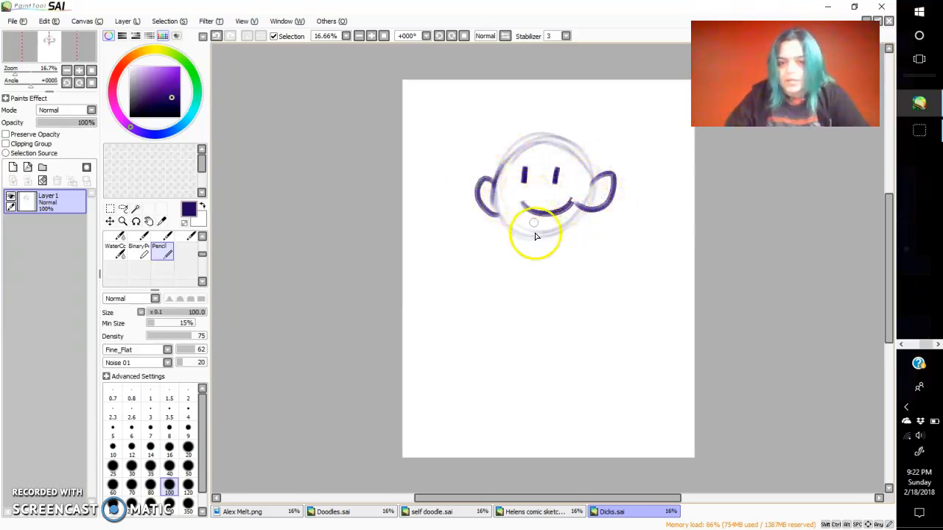
- Add a neck, rounded torso, raised waving arm and a ground line below the smiling head
left_click_drag(527, 233, 528, 258)
mouse_move(541, 234)
left_mouse_down()
mouse_move(542, 256)
mouse_move(486, 326)
left_mouse_up()
mouse_move(543, 253)
left_mouse_down()
mouse_move(571, 315)
mouse_move(609, 252)
mouse_move(600, 238)
mouse_move(630, 235)
mouse_move(611, 302)
mouse_move(594, 322)
mouse_move(593, 299)
mouse_move(619, 268)
mouse_move(635, 304)
mouse_move(596, 293)
mouse_move(594, 317)
left_mouse_up()
mouse_move(478, 333)
left_mouse_down()
mouse_move(647, 346)
mouse_move(456, 316)
mouse_move(641, 339)
left_mouse_up()
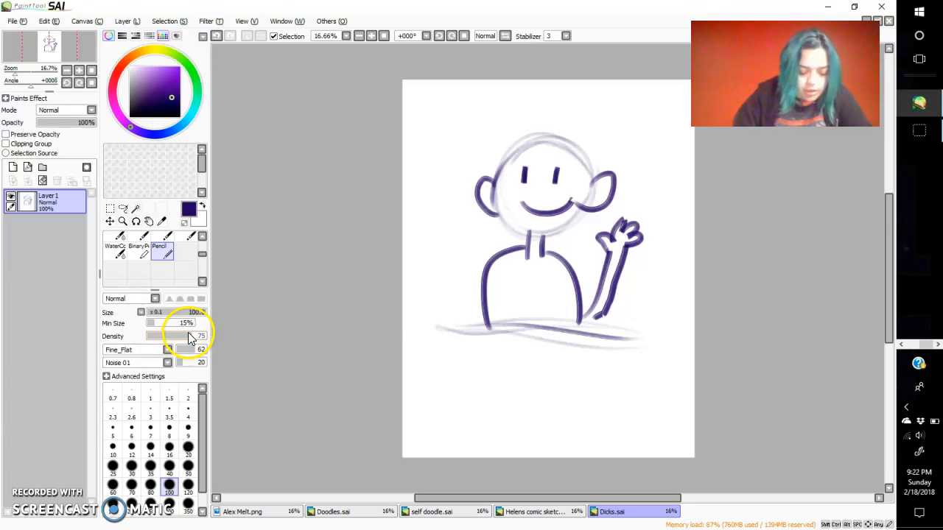
- Brush overlapping vertical strokes beside the figure at density 9, and scribble beneath the ground line at density 75
left_click(155, 339)
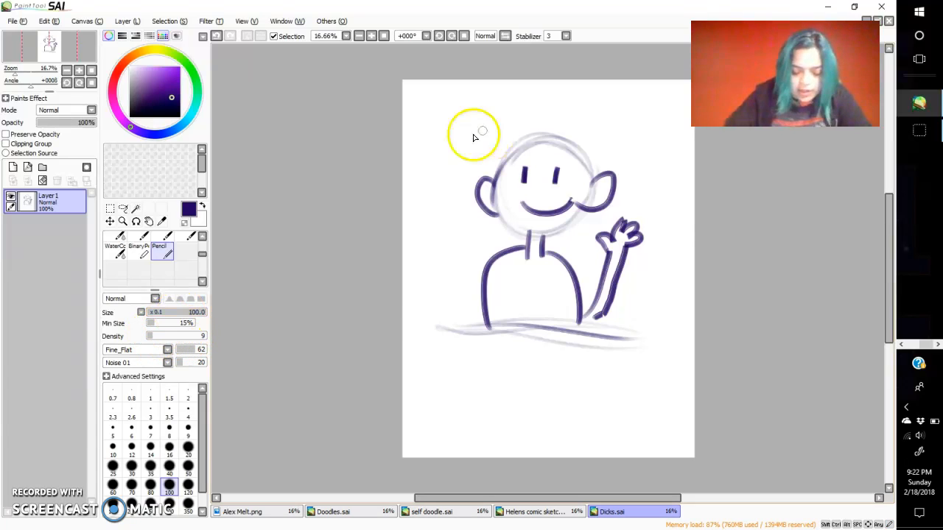
mouse_move(470, 110)
left_mouse_down()
mouse_move(442, 294)
mouse_move(459, 115)
mouse_move(415, 267)
mouse_move(435, 336)
mouse_move(475, 140)
left_mouse_up()
mouse_move(461, 220)
left_mouse_down()
mouse_move(425, 277)
mouse_move(439, 320)
left_mouse_up()
mouse_move(452, 181)
left_mouse_down()
mouse_move(459, 172)
mouse_move(438, 268)
mouse_move(464, 160)
left_mouse_up()
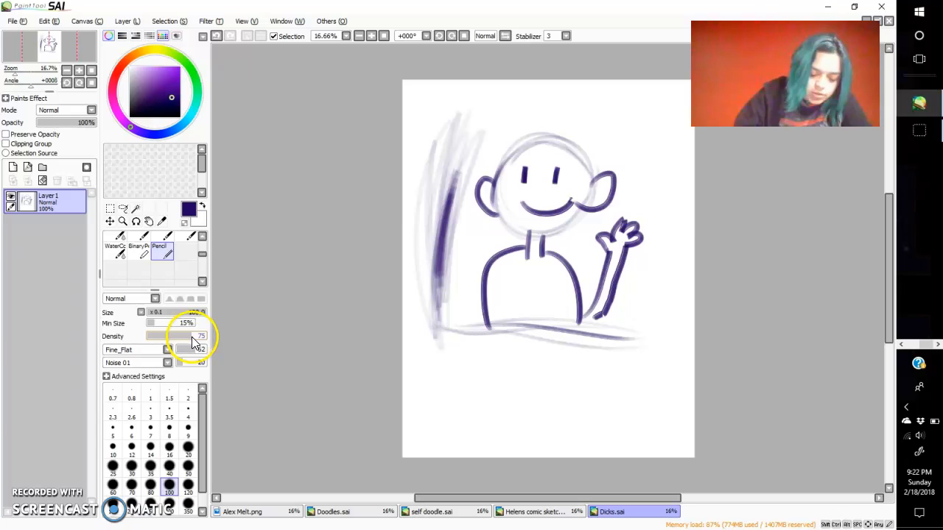
mouse_move(439, 366)
left_mouse_down()
mouse_move(454, 391)
mouse_move(602, 393)
mouse_move(499, 385)
mouse_move(649, 332)
mouse_move(627, 375)
mouse_move(661, 325)
left_mouse_up()
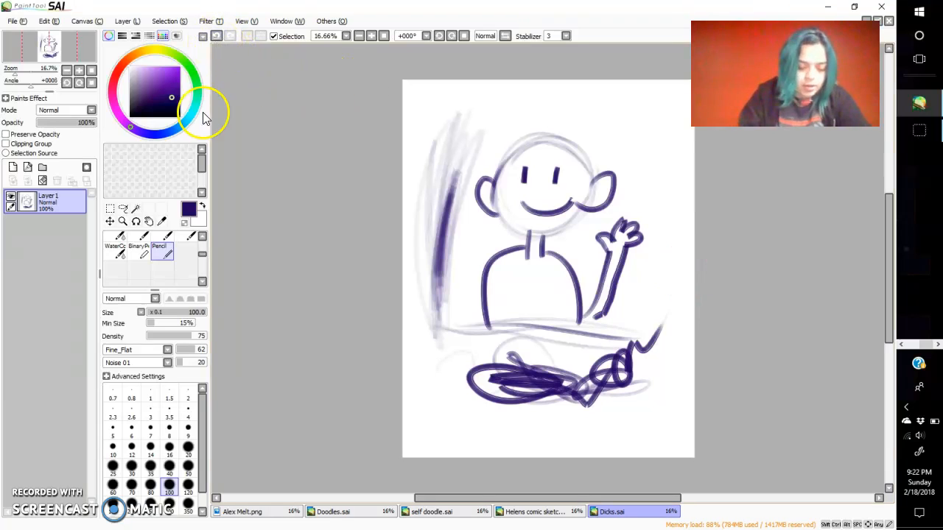
- Lighten the head's outline and the ear on its left side with the Eraser at size 350 and density 18
left_click_drag(204, 258, 206, 251)
left_click(188, 239)
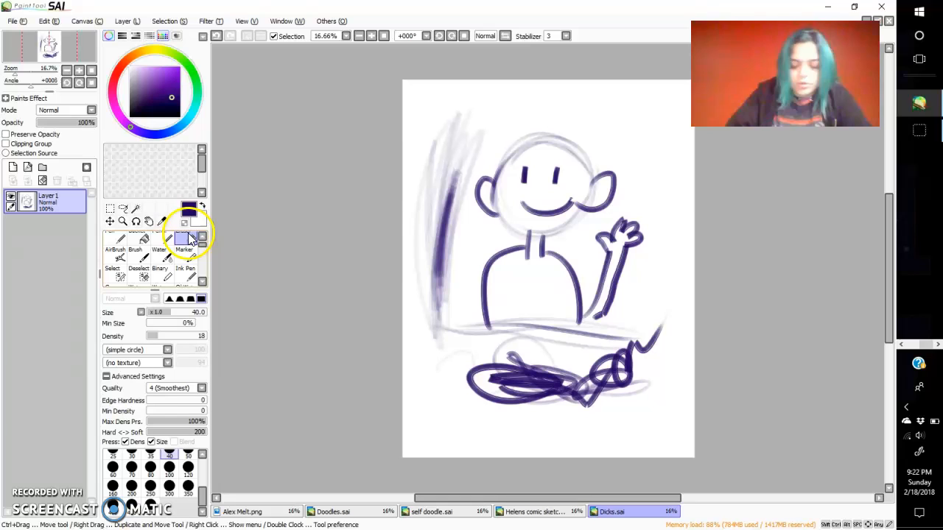
left_click(188, 488)
mouse_move(518, 156)
left_mouse_down()
mouse_move(552, 133)
mouse_move(520, 142)
mouse_move(506, 194)
mouse_move(477, 228)
mouse_move(536, 132)
left_mouse_up()
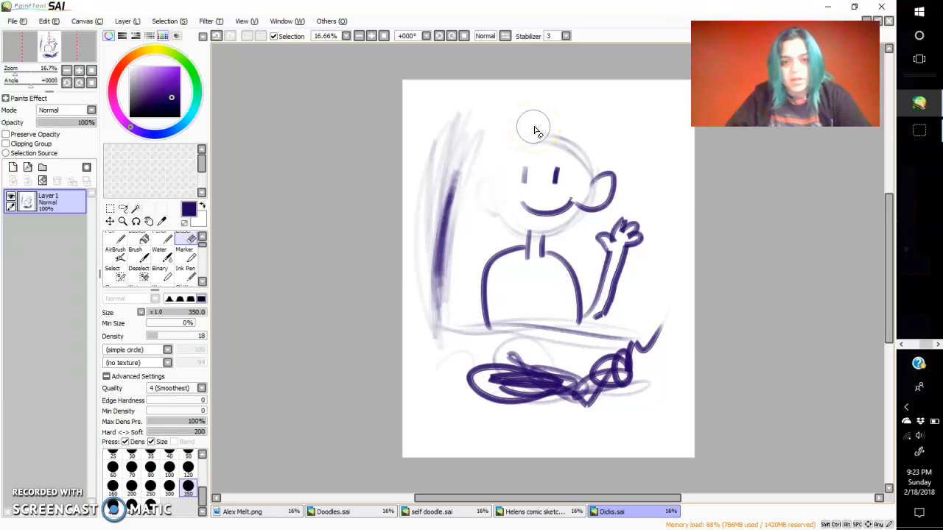
- Raise the Eraser density to 100 and erase the entire figure and all remaining scribbles
left_click(188, 263)
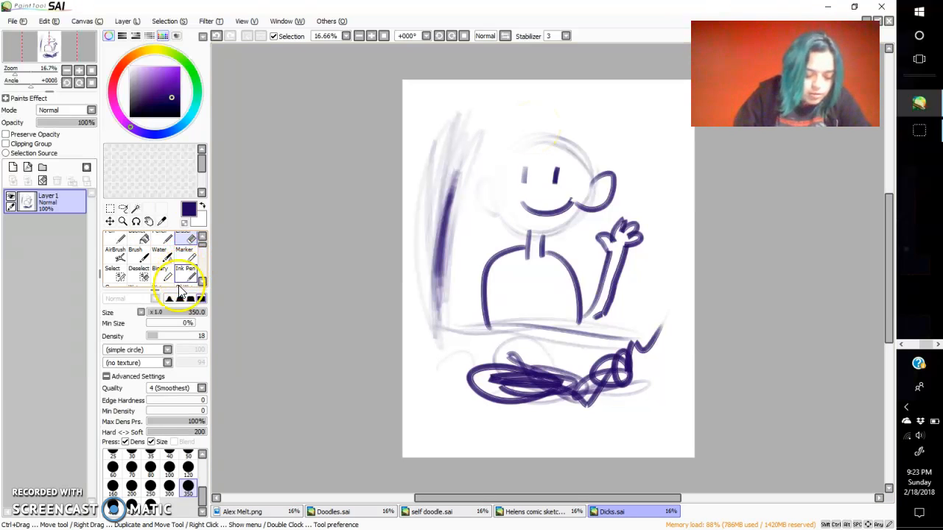
mouse_move(160, 334)
left_mouse_down()
mouse_move(161, 342)
mouse_move(183, 339)
left_mouse_up()
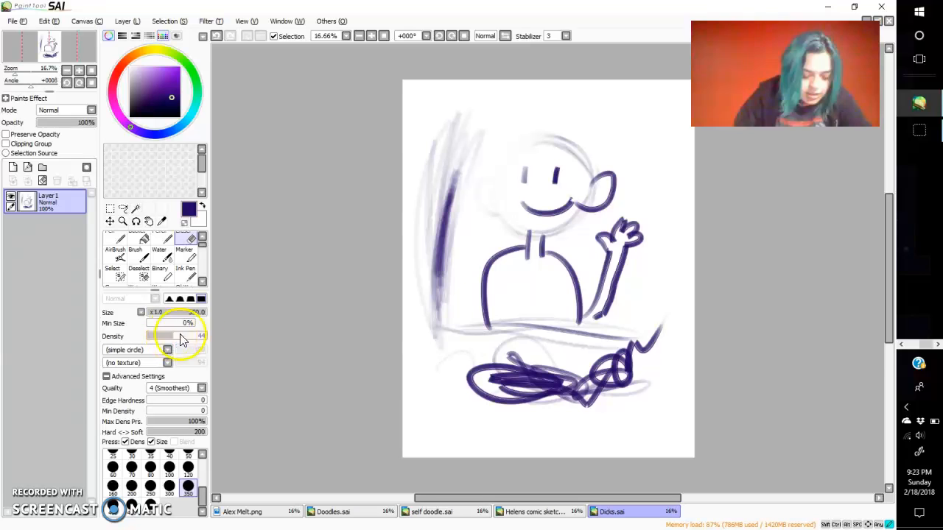
mouse_move(586, 243)
left_mouse_down()
mouse_move(600, 231)
mouse_move(607, 169)
mouse_move(582, 173)
mouse_move(514, 248)
mouse_move(538, 210)
mouse_move(479, 314)
mouse_move(465, 185)
mouse_move(427, 258)
mouse_move(476, 154)
mouse_move(493, 150)
mouse_move(501, 164)
mouse_move(501, 193)
mouse_move(465, 174)
mouse_move(431, 367)
mouse_move(506, 301)
left_mouse_up()
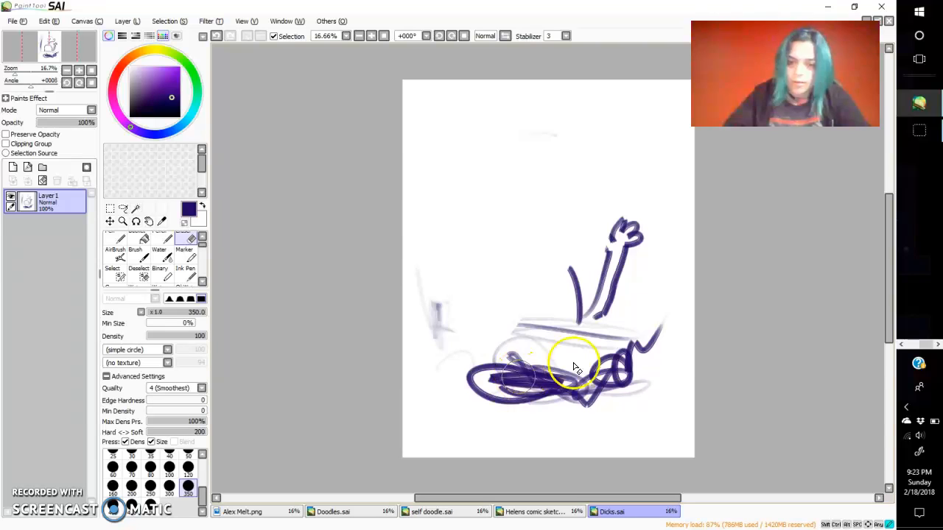
mouse_move(574, 382)
left_mouse_down()
mouse_move(544, 422)
mouse_move(466, 382)
mouse_move(516, 392)
mouse_move(616, 384)
mouse_move(583, 396)
mouse_move(482, 395)
mouse_move(647, 360)
mouse_move(560, 396)
mouse_move(617, 224)
mouse_move(597, 315)
mouse_move(569, 338)
mouse_move(565, 318)
mouse_move(596, 317)
mouse_move(603, 266)
mouse_move(574, 327)
mouse_move(605, 267)
mouse_move(577, 307)
mouse_move(588, 279)
left_mouse_up()
left_click_drag(587, 284, 573, 268)
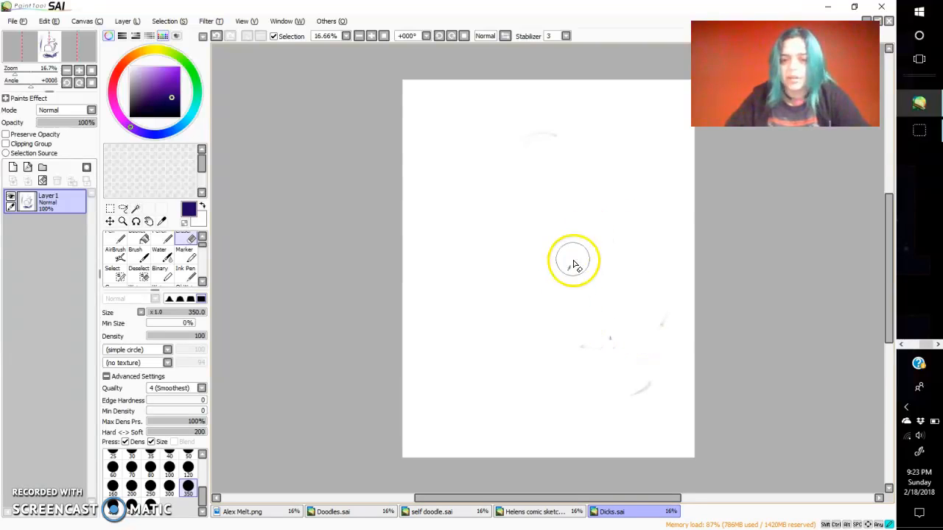
mouse_move(641, 331)
left_mouse_down()
mouse_move(641, 412)
mouse_move(636, 378)
mouse_move(609, 332)
mouse_move(610, 345)
mouse_move(586, 359)
mouse_move(548, 139)
mouse_move(506, 142)
mouse_move(527, 200)
mouse_move(592, 264)
left_mouse_up()
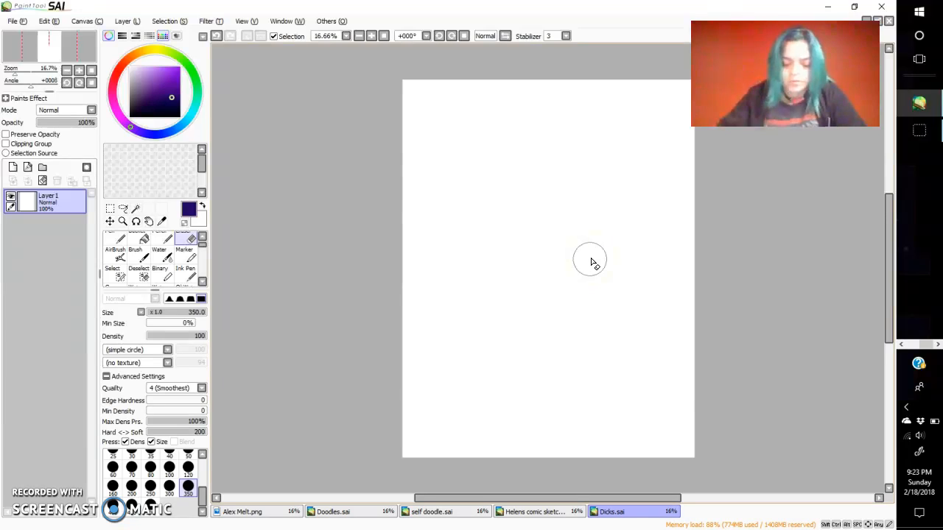
- Fill the whole blank canvas with a neutral medium gray using the Bucket
mouse_move(560, 261)
left_mouse_down()
mouse_move(528, 253)
mouse_move(497, 224)
mouse_move(498, 210)
mouse_move(442, 204)
mouse_move(197, 255)
mouse_move(196, 236)
left_mouse_up()
left_click(137, 243)
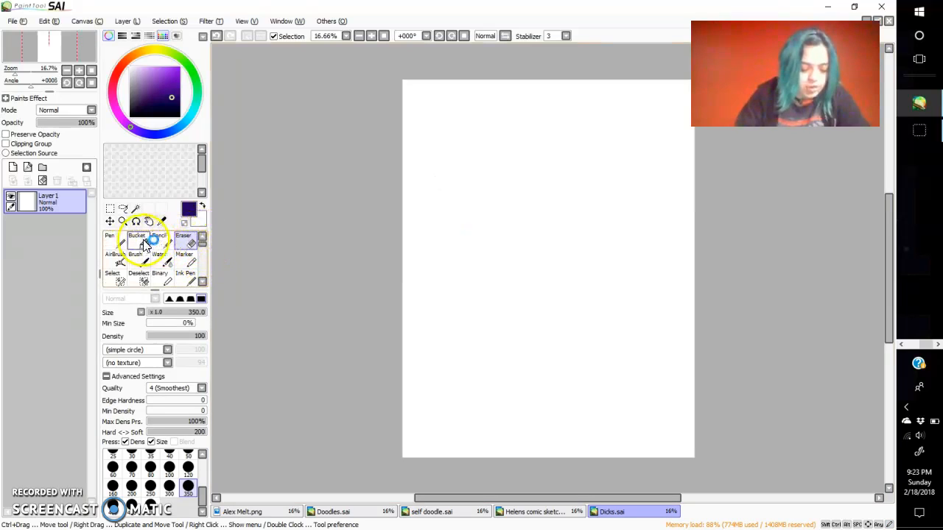
left_click(137, 88)
left_click_drag(136, 89, 129, 90)
left_click(523, 199)
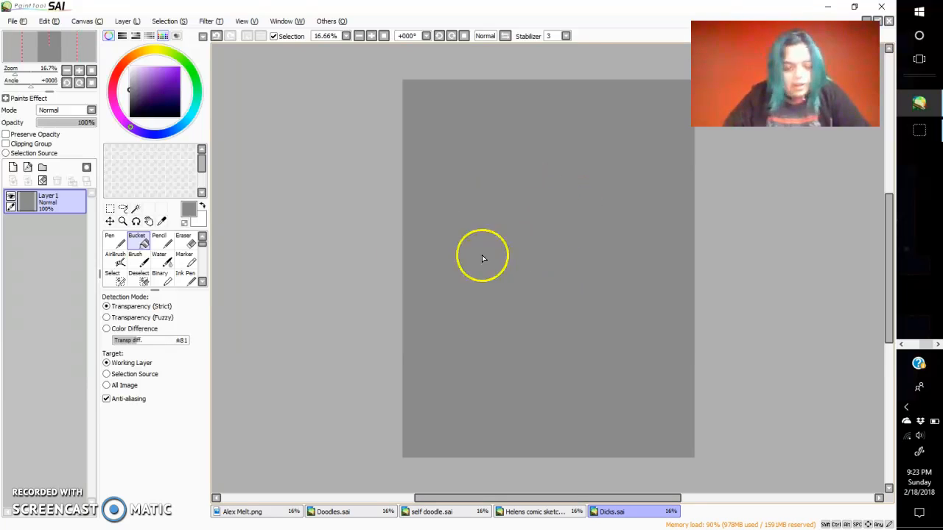
- Draw long curving lines on the gray canvas with a dark purple Pen at size 100
left_click(147, 96)
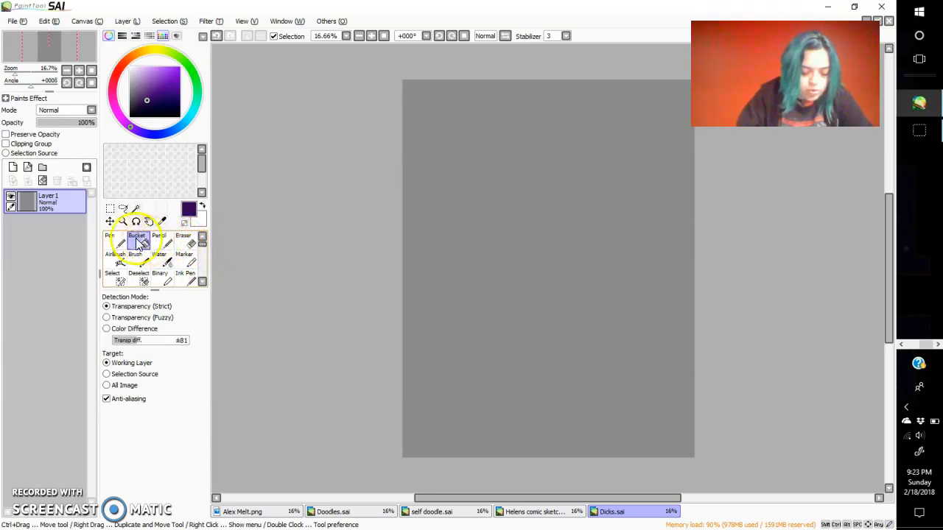
left_click(112, 245)
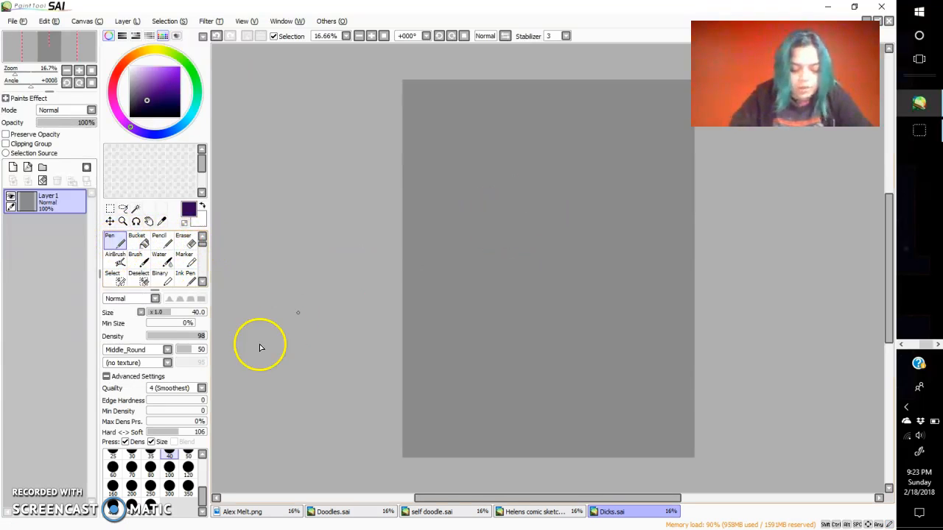
scroll(205, 480, "up", 3)
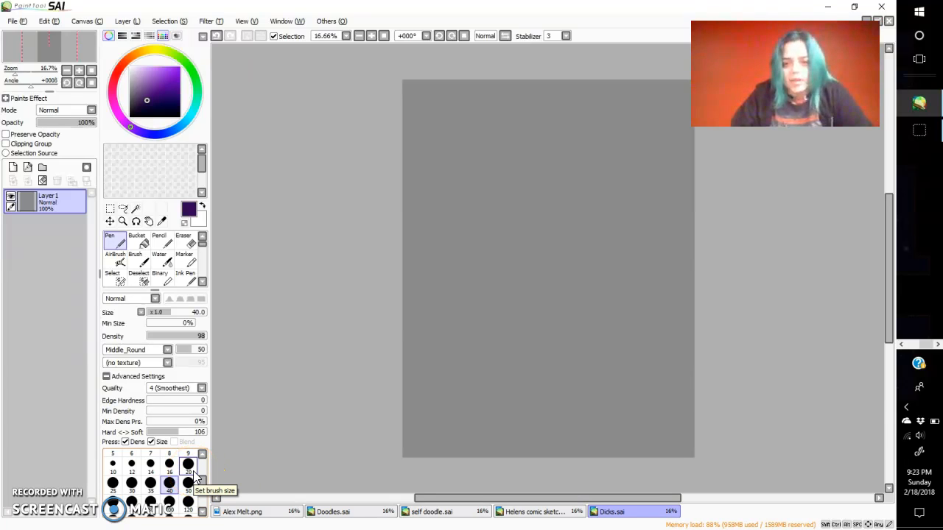
left_click(169, 507)
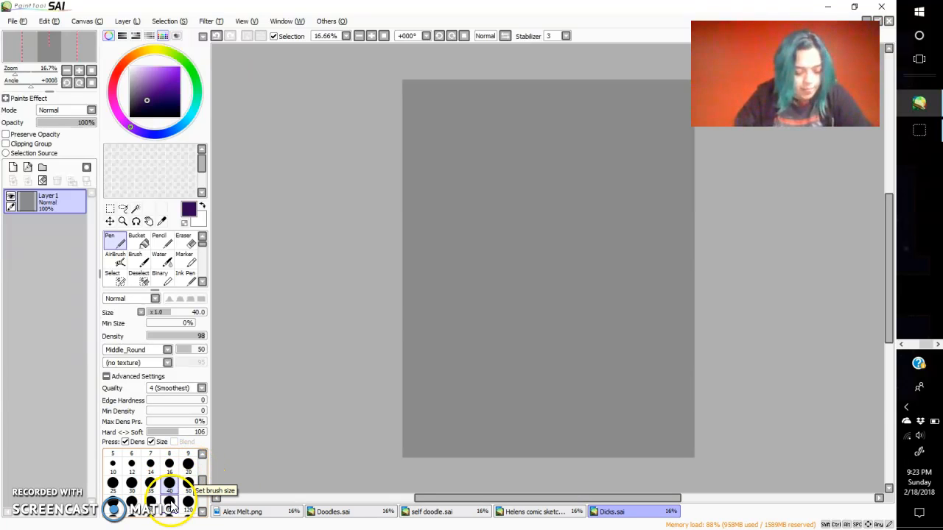
left_click_drag(462, 133, 536, 180)
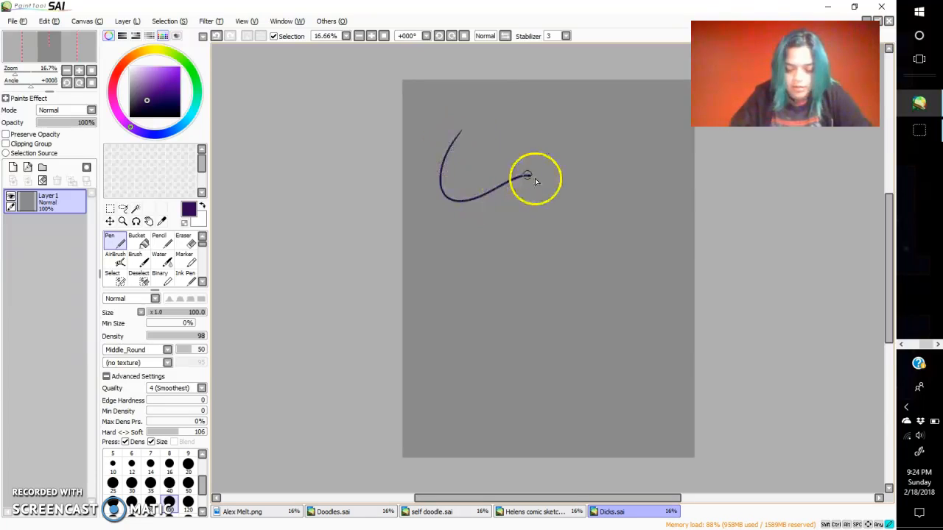
mouse_move(508, 379)
left_mouse_down()
mouse_move(577, 397)
mouse_move(624, 160)
mouse_move(579, 154)
mouse_move(647, 308)
left_mouse_up()
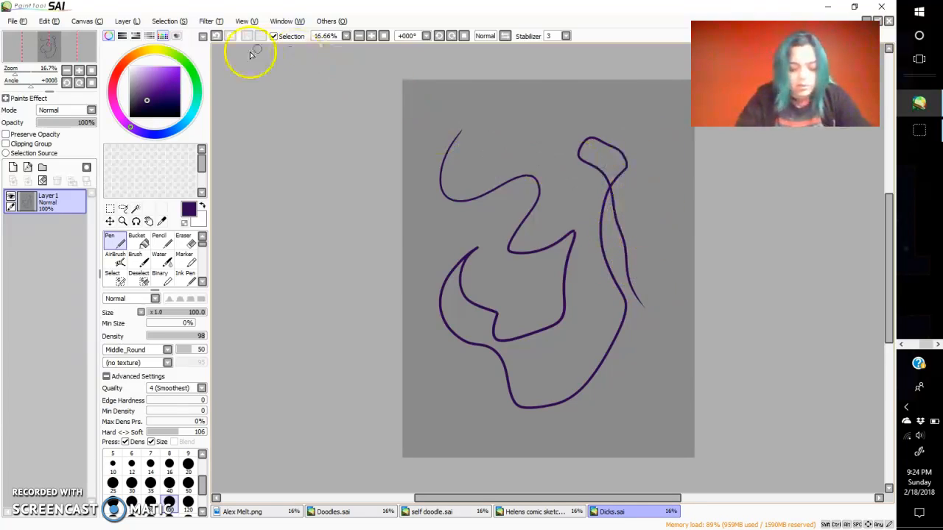
- Undo the long curving lines and draw a small dark purple smiling stick figure on the right half of the gray canvas
left_click(216, 36)
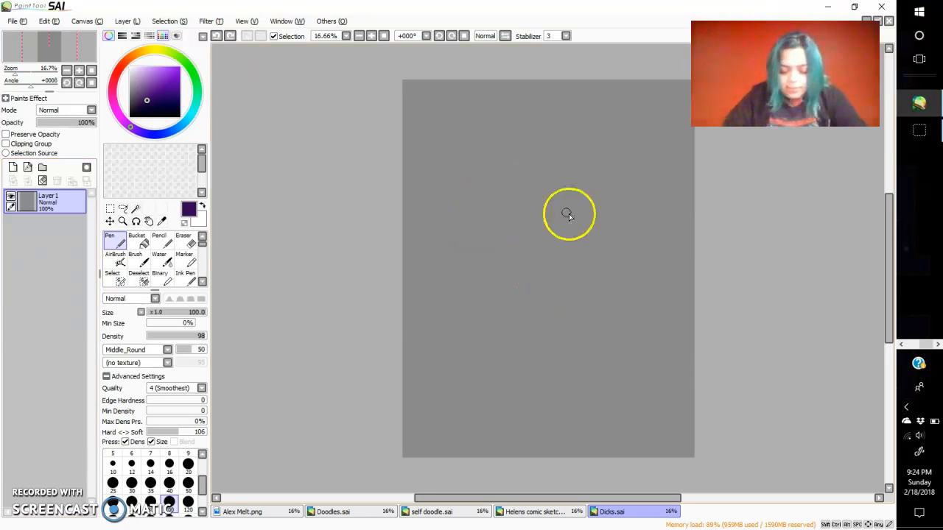
left_click_drag(619, 231, 641, 214)
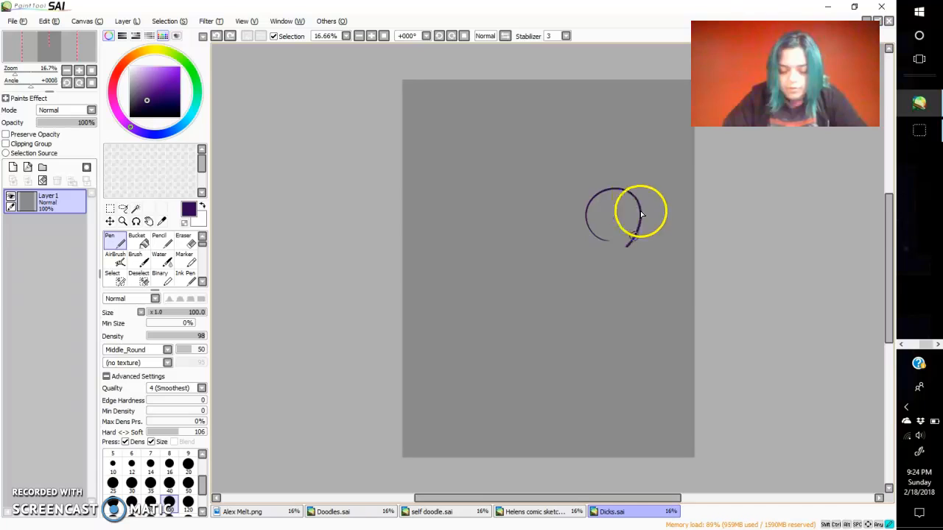
left_click_drag(607, 268, 605, 341)
left_click_drag(630, 375, 634, 378)
left_click_drag(582, 295, 639, 277)
mouse_move(600, 210)
left_mouse_down()
mouse_move(601, 218)
mouse_move(627, 218)
mouse_move(625, 231)
left_mouse_up()
- Add a new layer and draw a taller dark green smiling stick figure to the left of the purple one
left_click(28, 168)
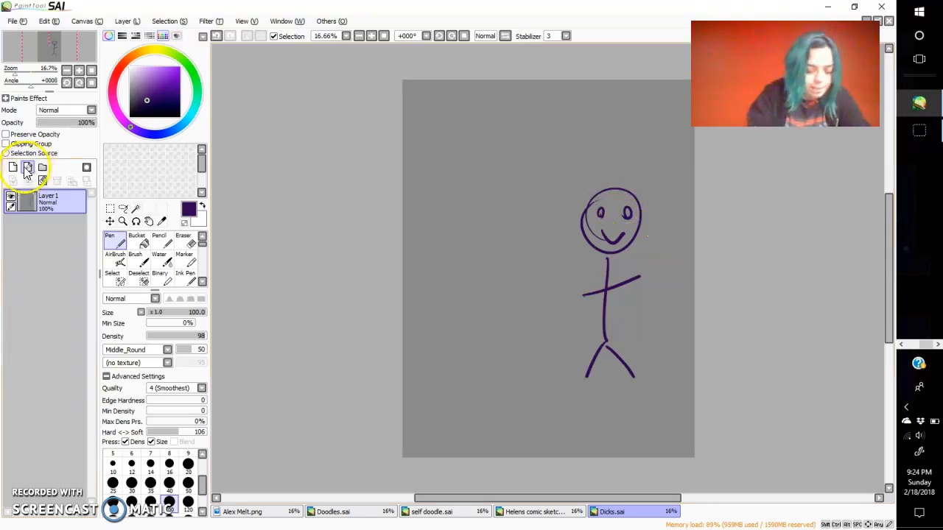
left_click(13, 168)
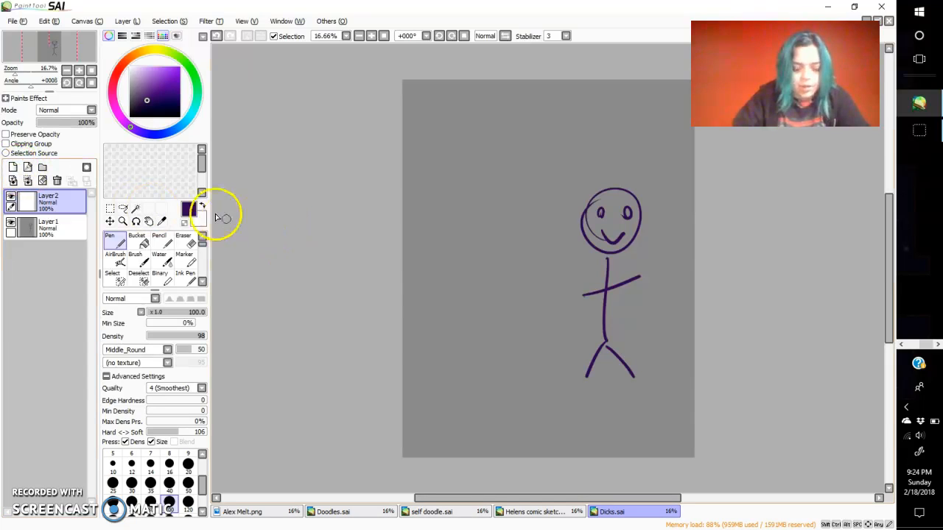
left_click_drag(191, 78, 171, 101)
mouse_move(461, 210)
left_mouse_down()
mouse_move(476, 166)
mouse_move(517, 201)
mouse_move(472, 369)
mouse_move(479, 361)
left_mouse_up()
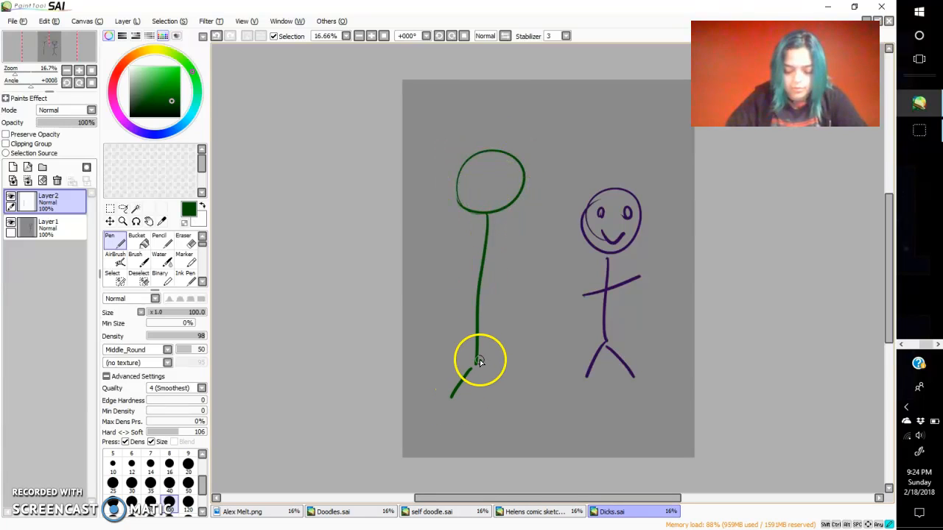
left_click_drag(440, 274, 531, 288)
mouse_move(480, 178)
left_mouse_down()
mouse_move(504, 173)
mouse_move(488, 210)
left_mouse_up()
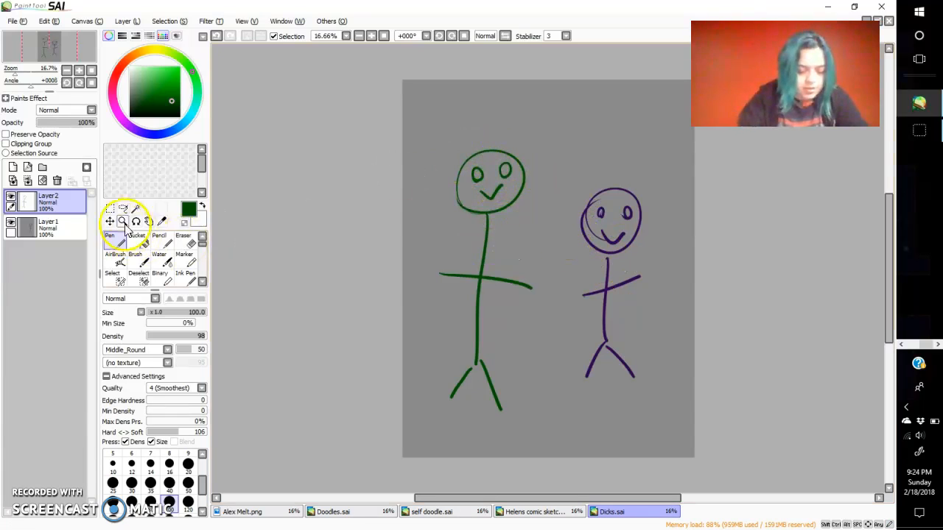
- Move the green stick figure's layer up and closer to the purple figure with the Move tool
left_click(148, 221)
left_click_drag(499, 221, 480, 211)
scroll(538, 196, "down", 2)
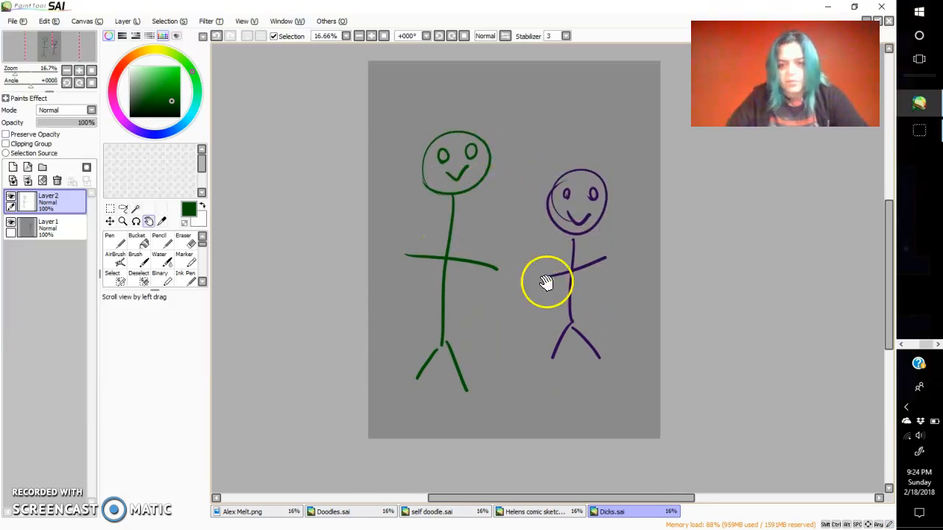
left_click(153, 207)
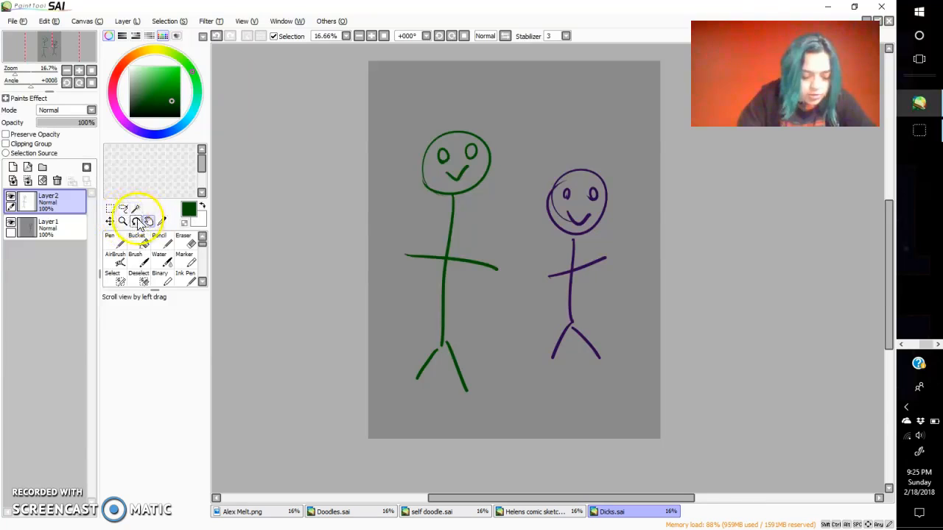
left_click(110, 222)
left_click_drag(444, 254, 494, 192)
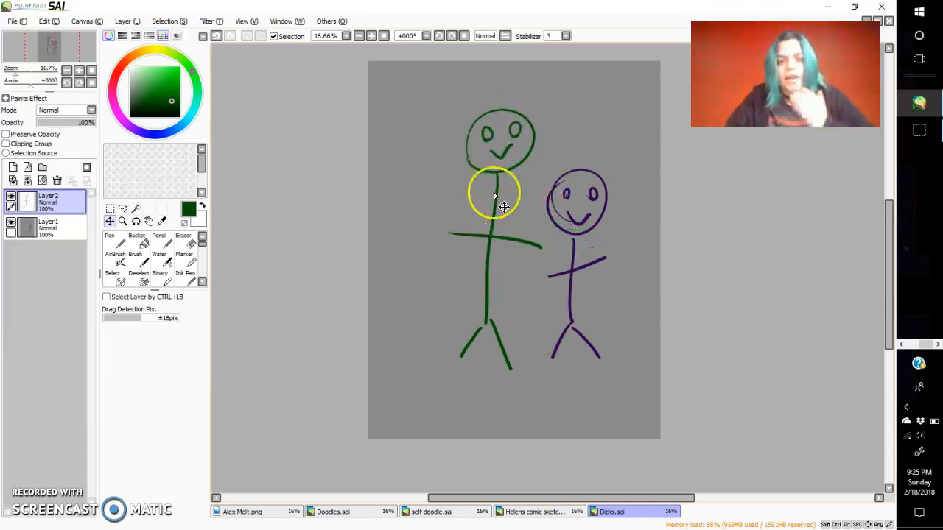
mouse_move(469, 231)
left_mouse_down()
mouse_move(448, 237)
mouse_move(467, 243)
mouse_move(462, 223)
left_mouse_up()
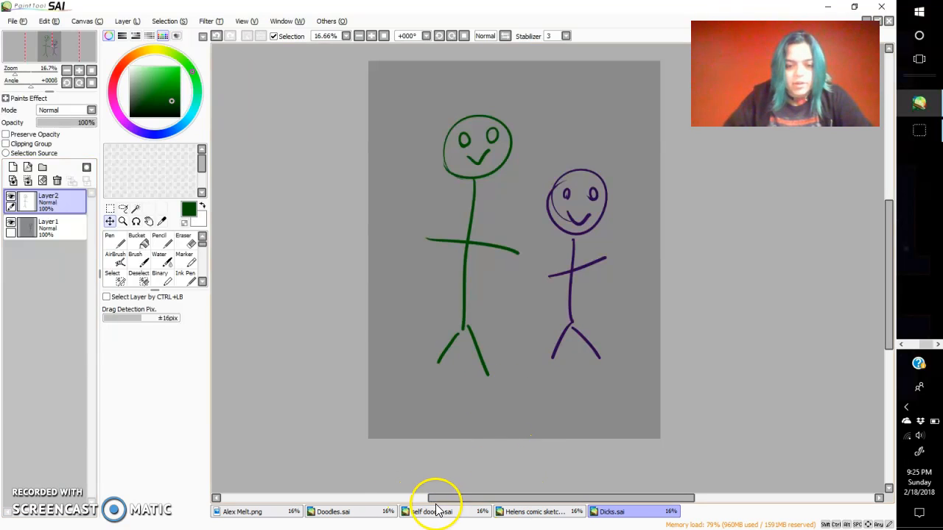
- Switch to the Alex Melt.png artwork and shift it within the view using the Hand tool
left_click(262, 516)
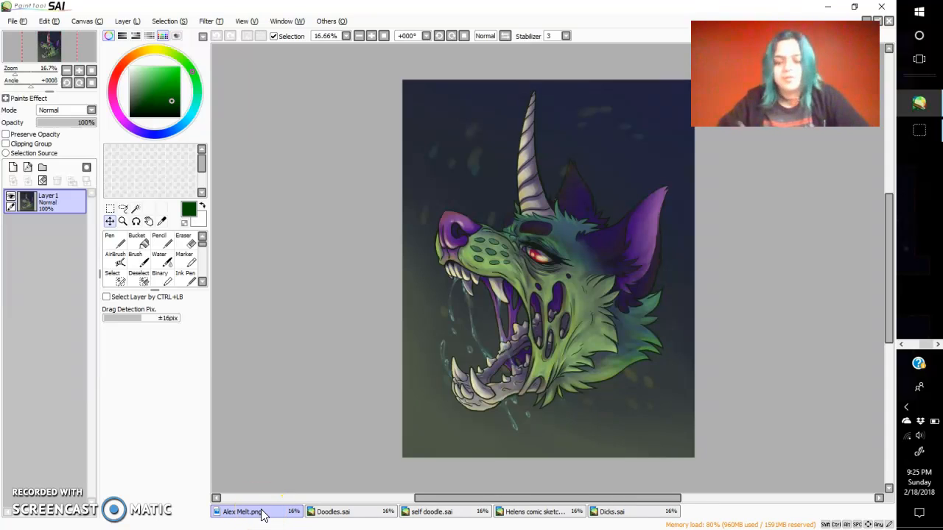
left_click(114, 223)
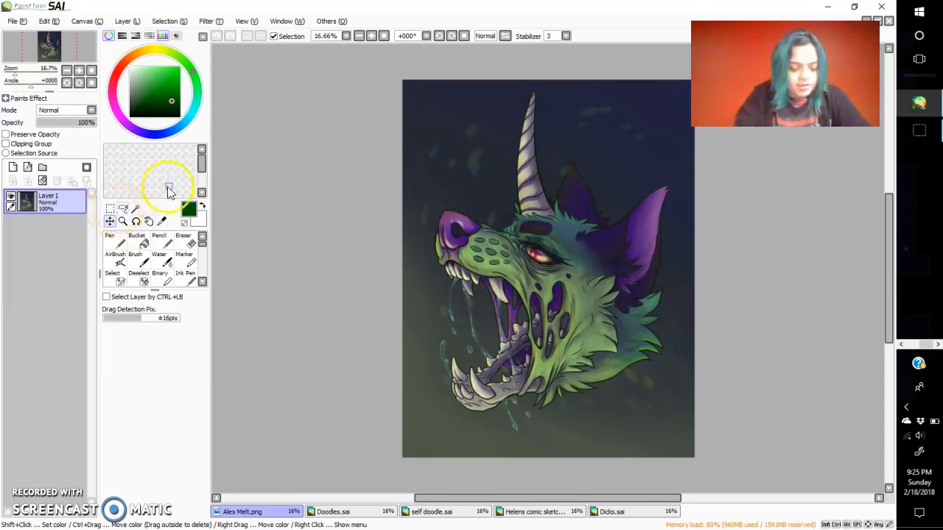
left_click(148, 221)
left_click_drag(595, 271, 500, 270)
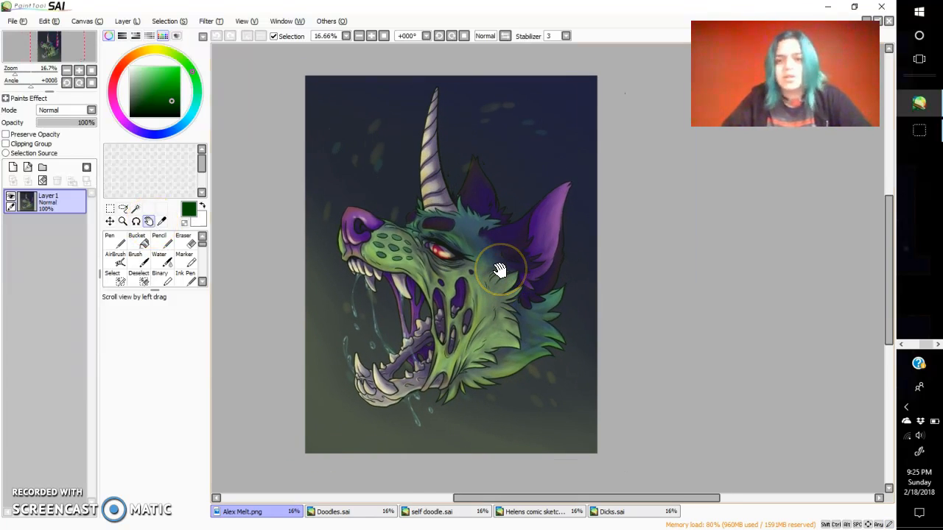